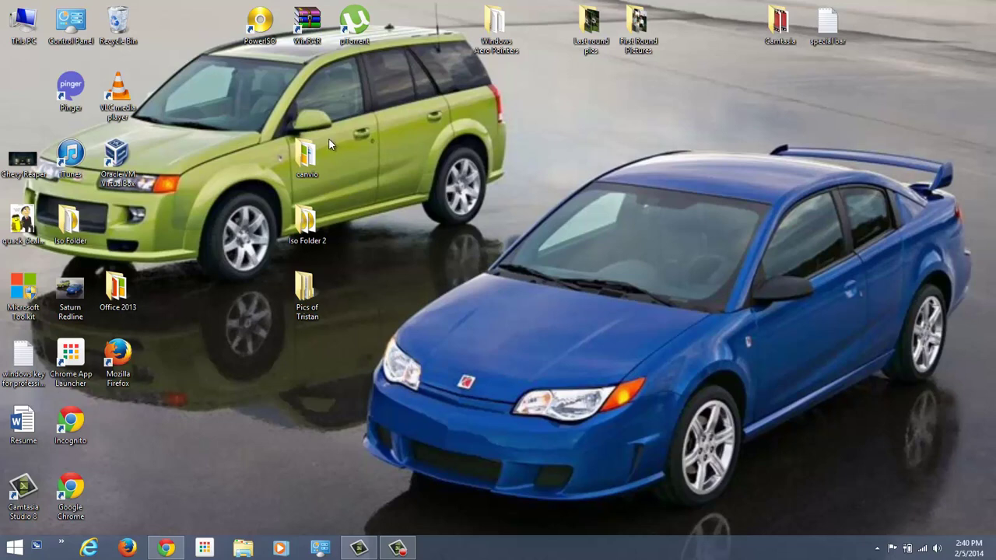
# - Bring up the Classic Shell Start menu on the Windows 8.1 desktop
pyautogui.moveTo(333, 138); pyautogui.dragTo(467, 338)
# - View This PC's system properties showing Windows 8.1 Pro, then close the System window
pyautogui.click(14, 548)
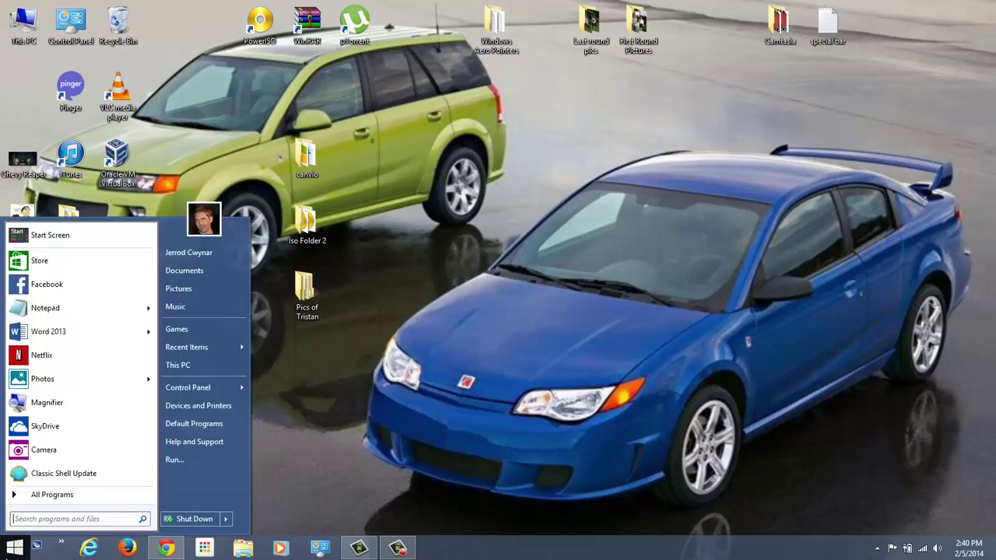
pyautogui.rightClick(220, 363)
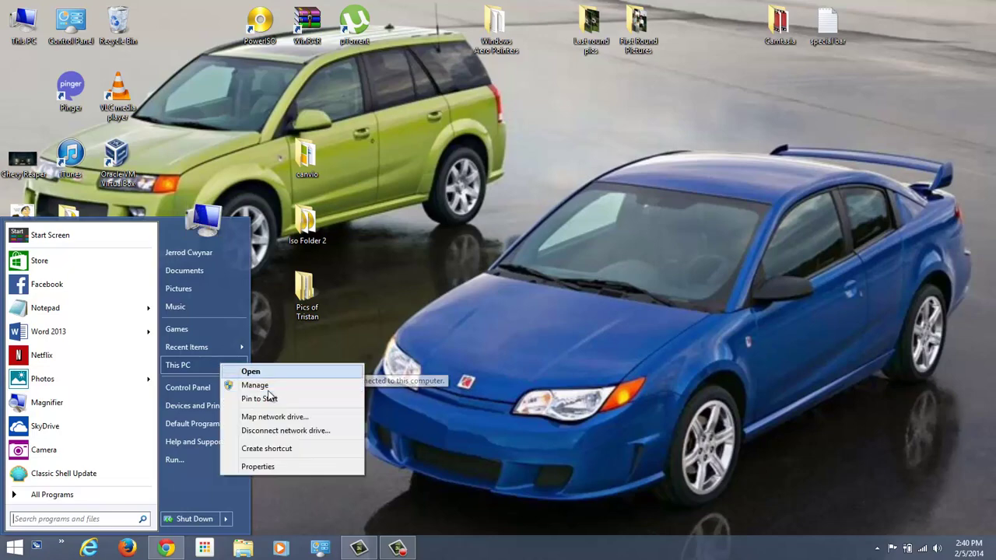
pyautogui.click(290, 467)
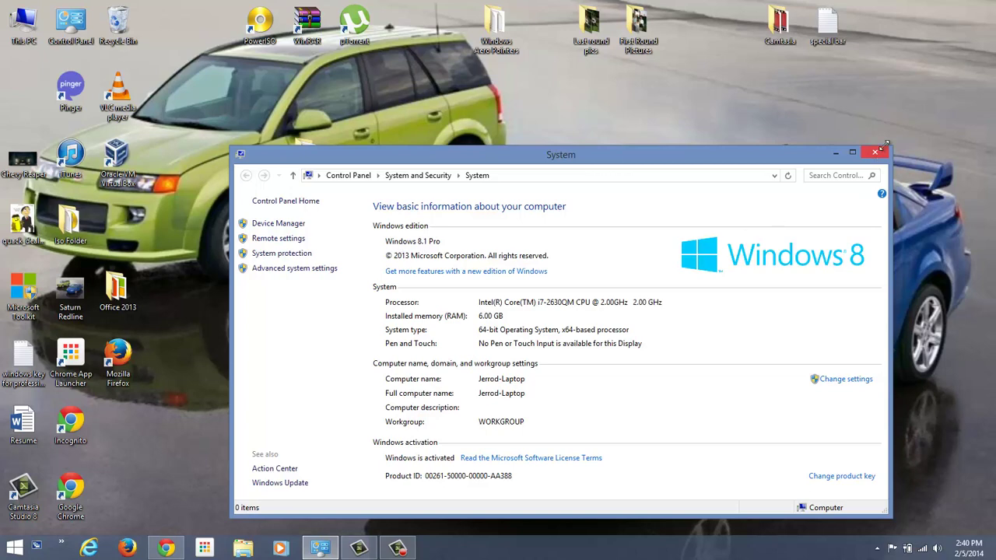
pyautogui.click(875, 154)
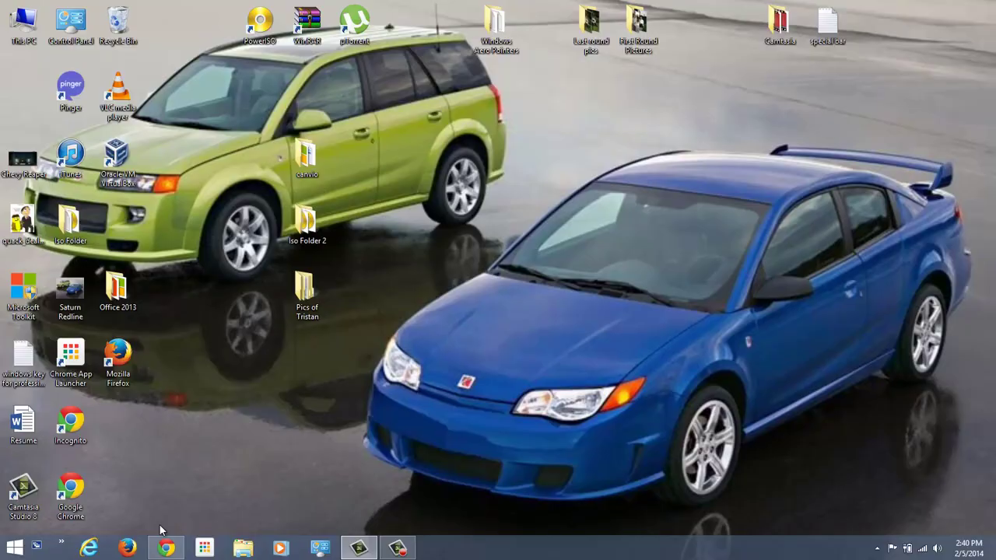
pyautogui.click(165, 549)
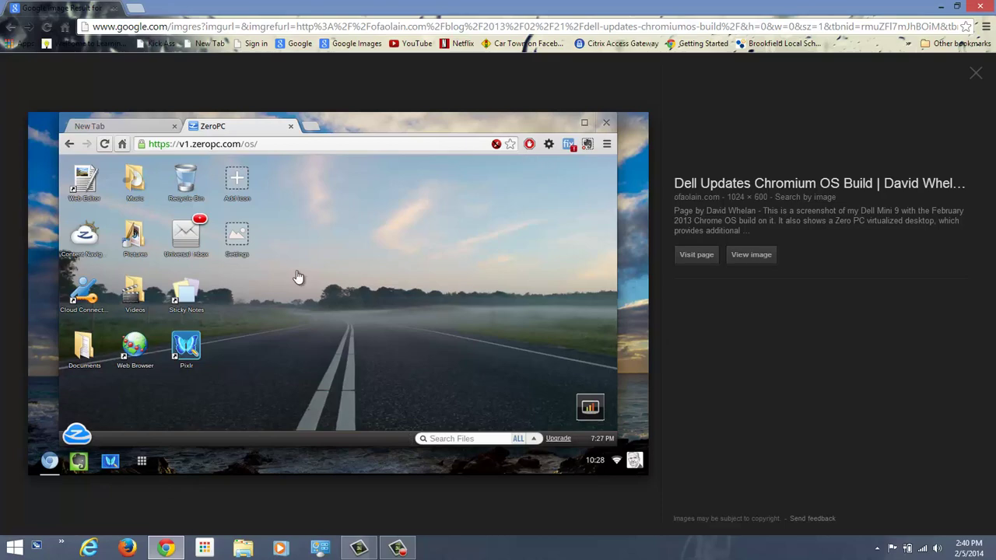
pyautogui.click(977, 81)
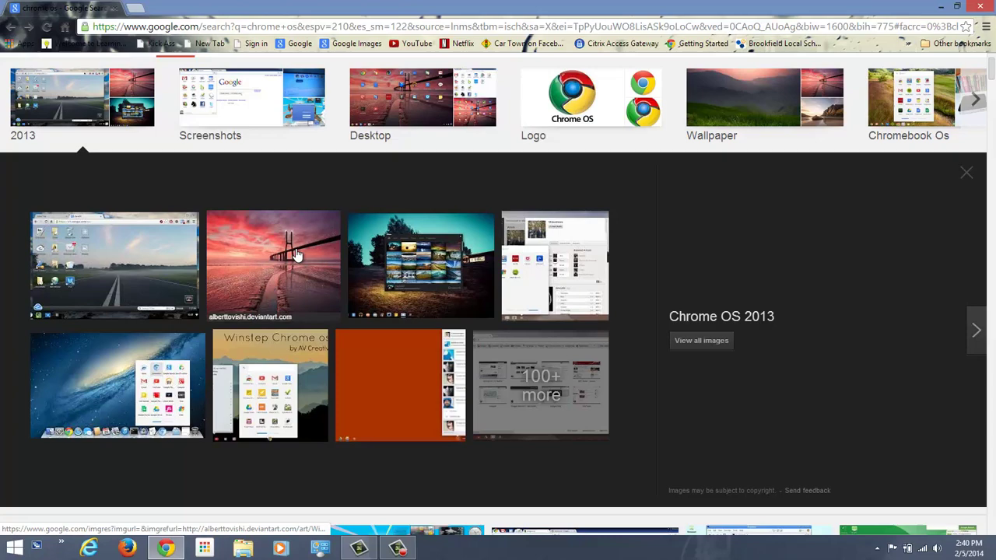
pyautogui.click(276, 268)
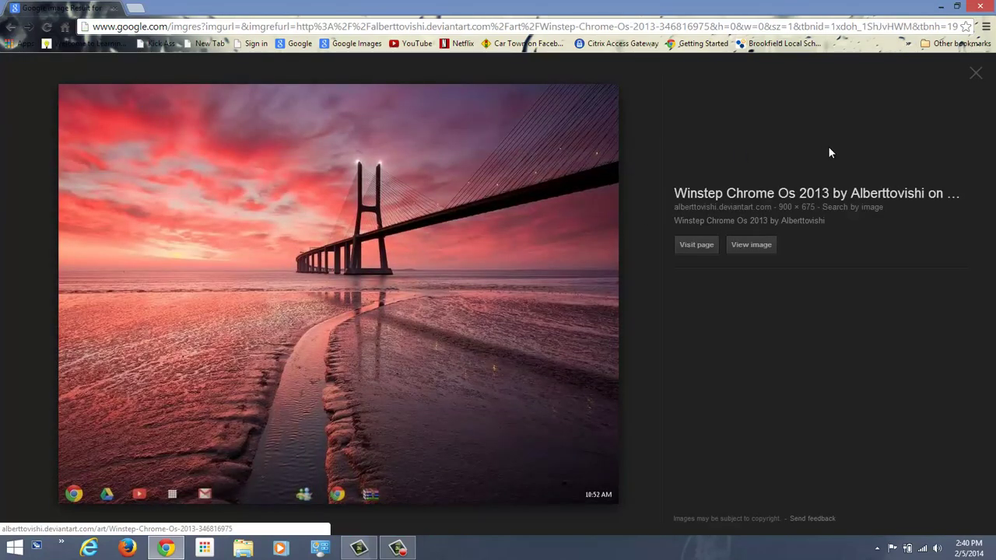
pyautogui.click(974, 77)
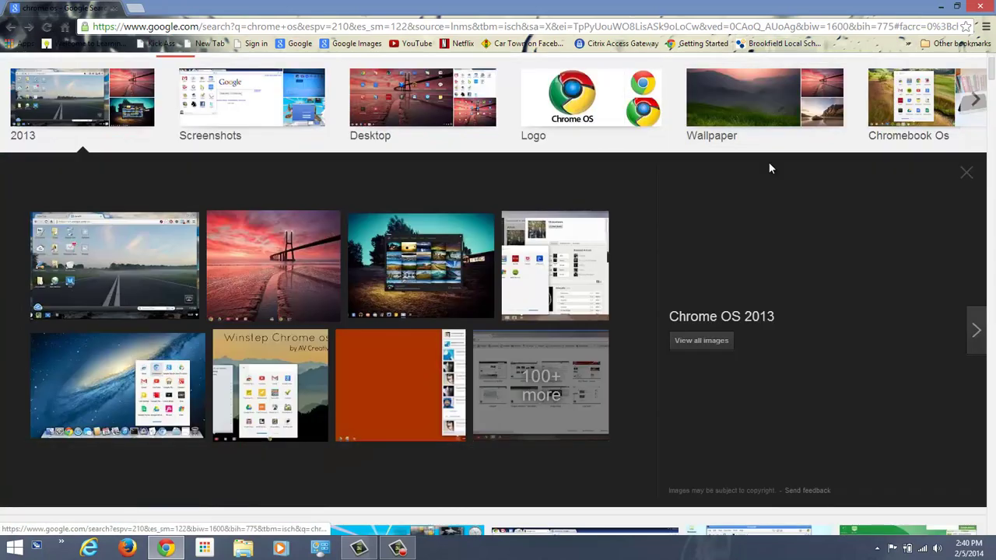
pyautogui.click(966, 172)
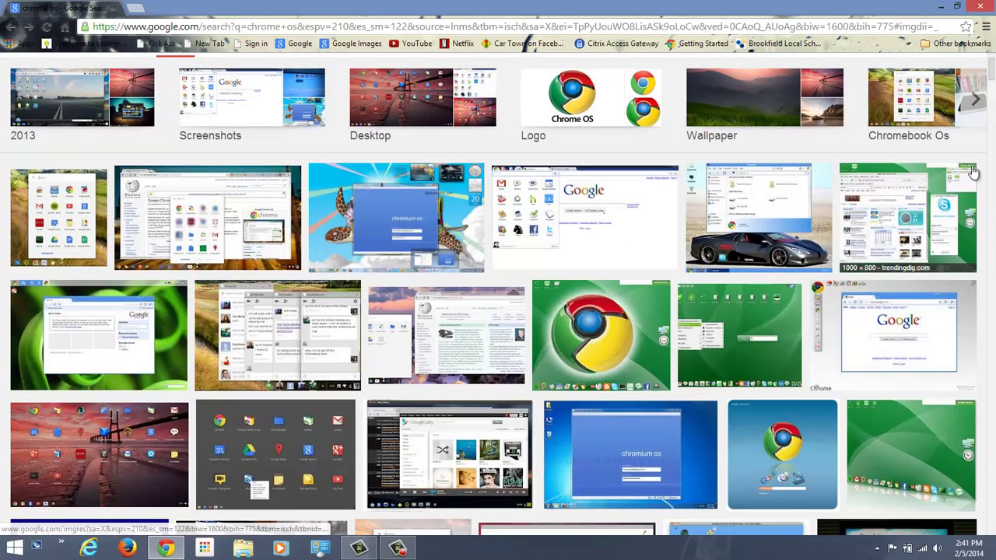
pyautogui.click(758, 216)
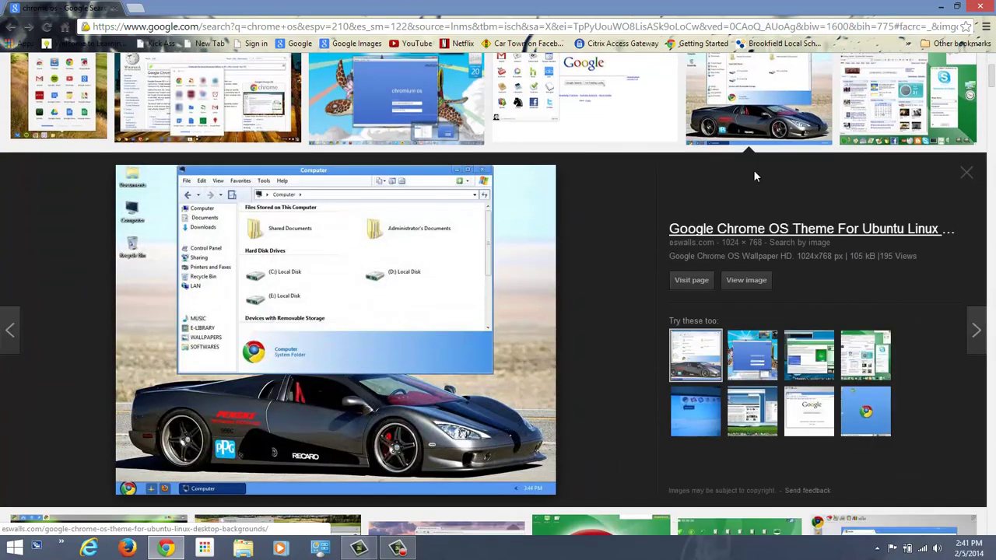
pyautogui.click(940, 6)
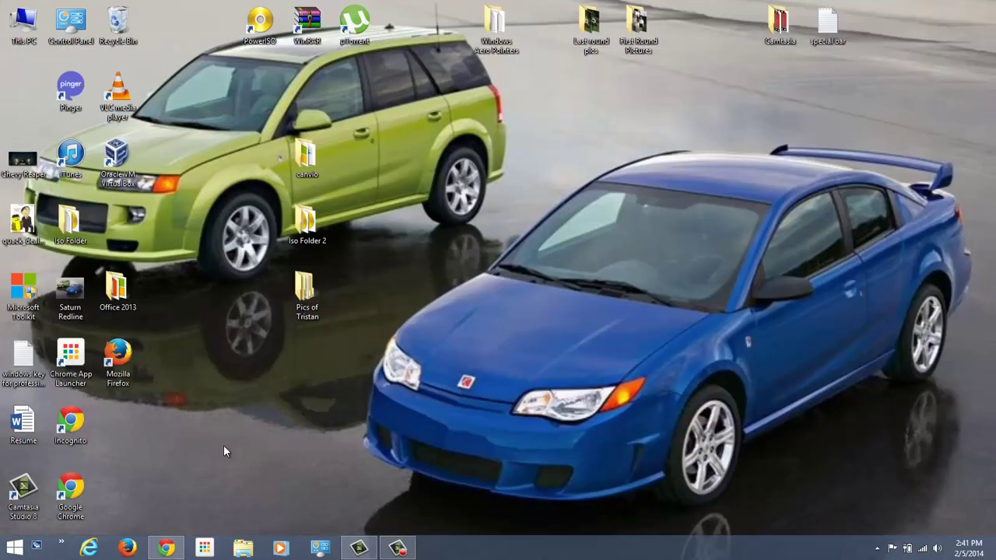
# - Launch a new Chrome window from the taskbar, shift it right, and show the Chrome menu
pyautogui.rightClick(168, 544)
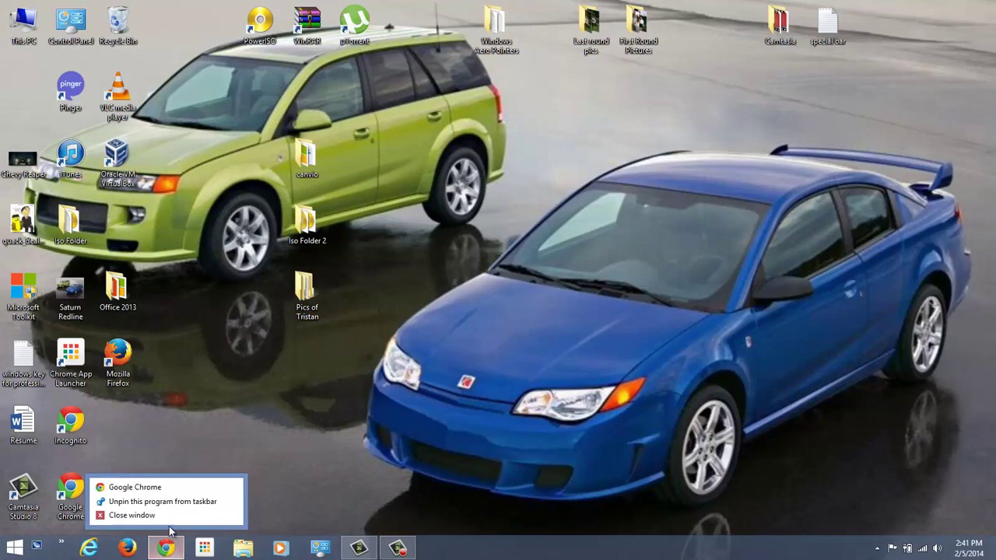
pyautogui.click(180, 489)
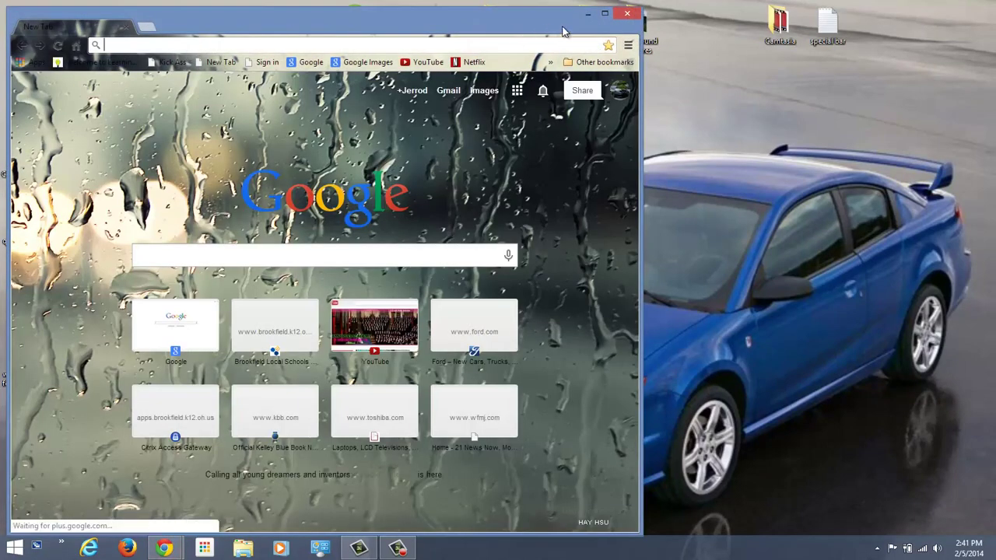
pyautogui.moveTo(557, 23); pyautogui.dragTo(697, 18)
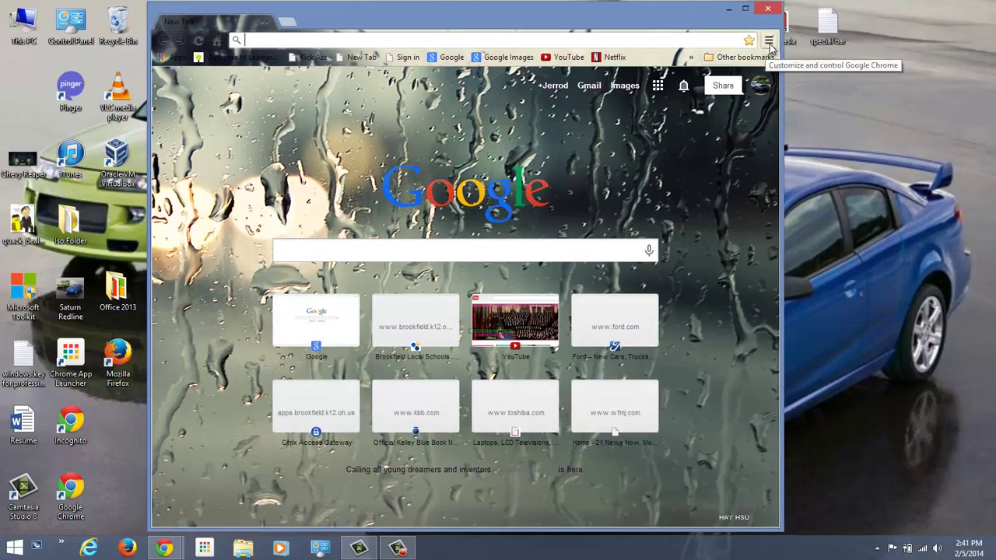
pyautogui.click(769, 40)
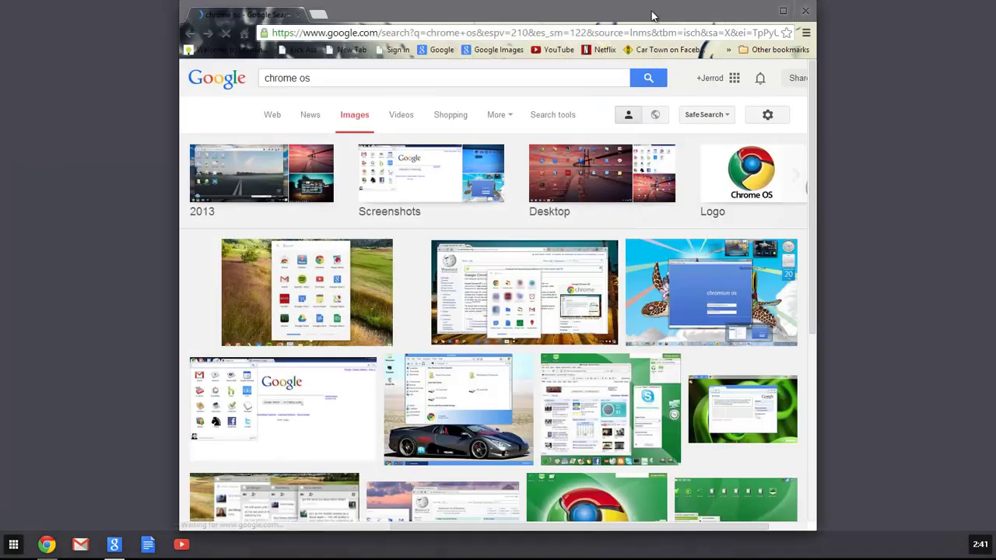
# - Close the New Tab window, reposition the remaining browser window, and try the app launcher
pyautogui.click(632, 15)
pyautogui.moveTo(654, 14); pyautogui.dragTo(694, 20)
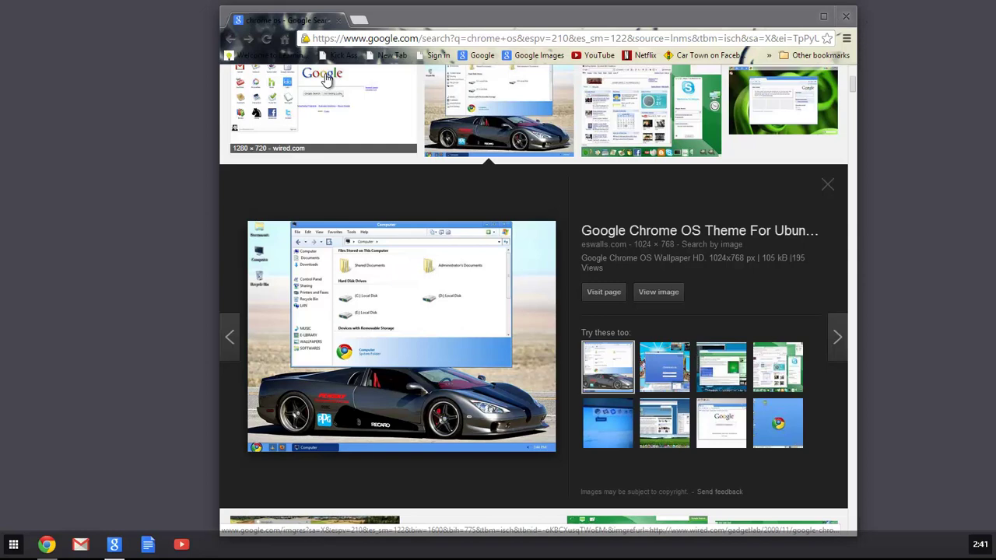
pyautogui.click(13, 543)
pyautogui.click(177, 256)
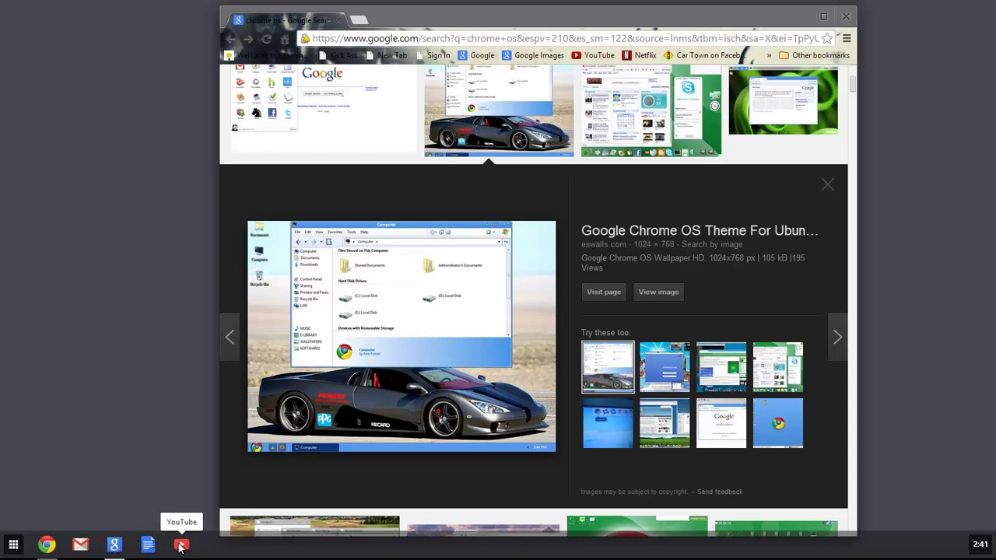
# - Move the shelf to the right edge, return it to the bottom, and maximize the window
pyautogui.rightClick(210, 543)
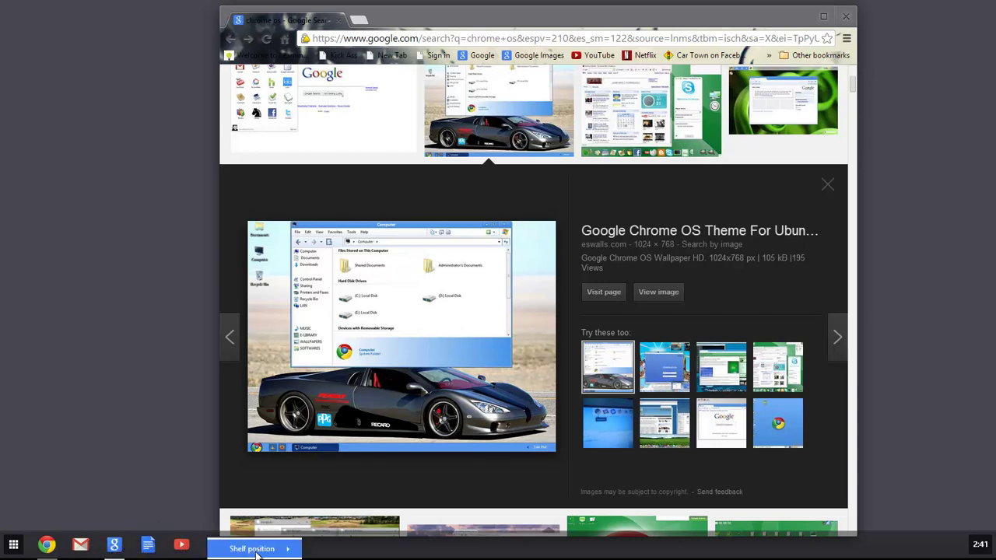
pyautogui.moveTo(267, 550)
pyautogui.click(331, 549)
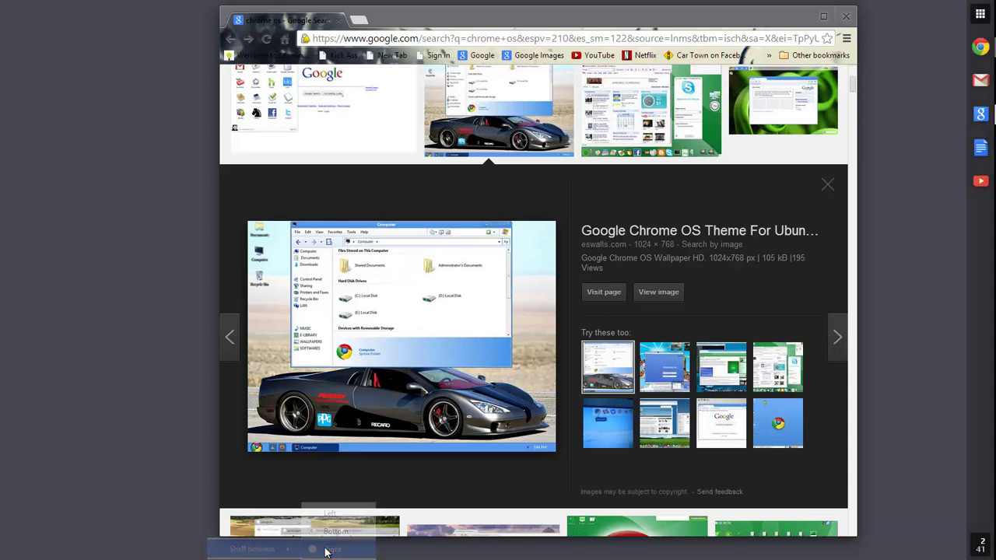
pyautogui.rightClick(989, 356)
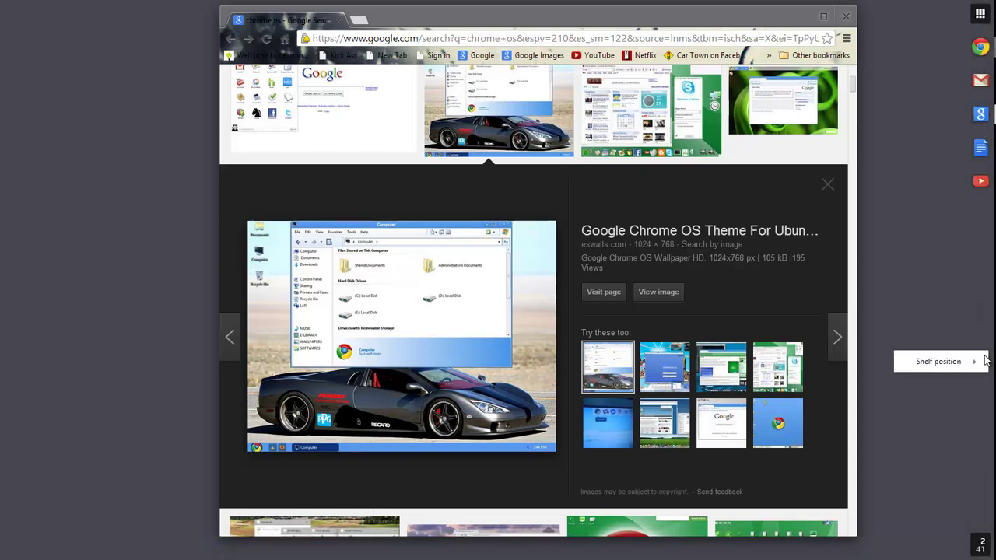
pyautogui.moveTo(953, 363)
pyautogui.click(868, 384)
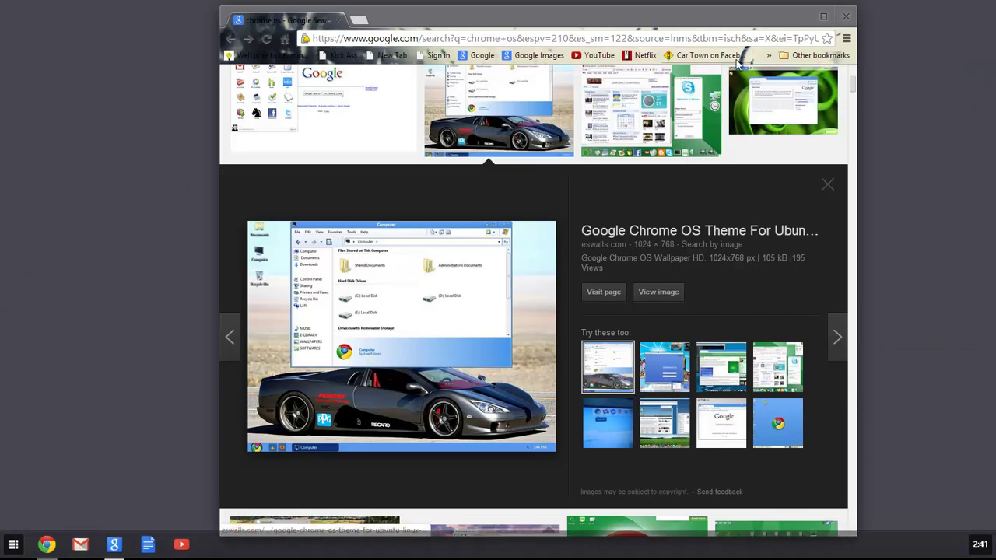
pyautogui.click(823, 16)
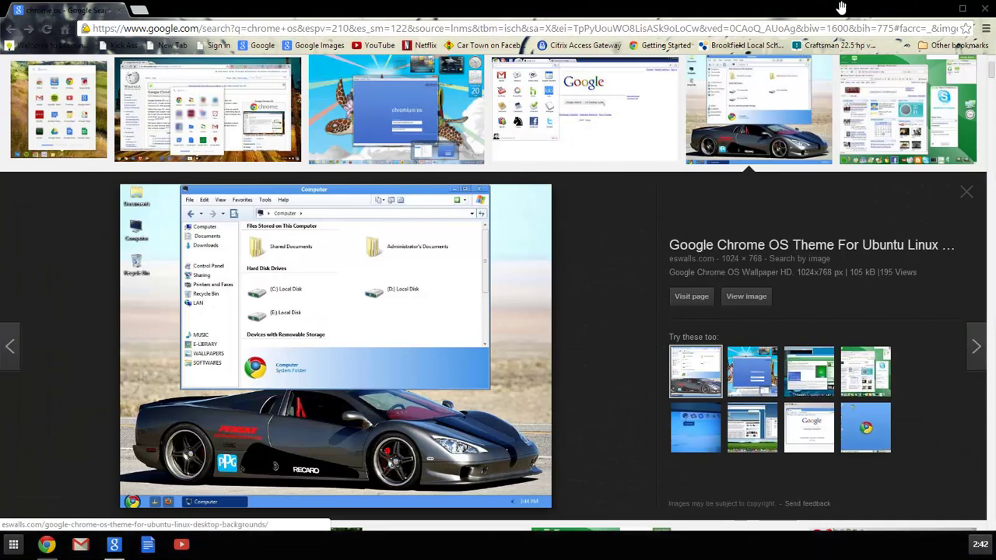
pyautogui.click(962, 9)
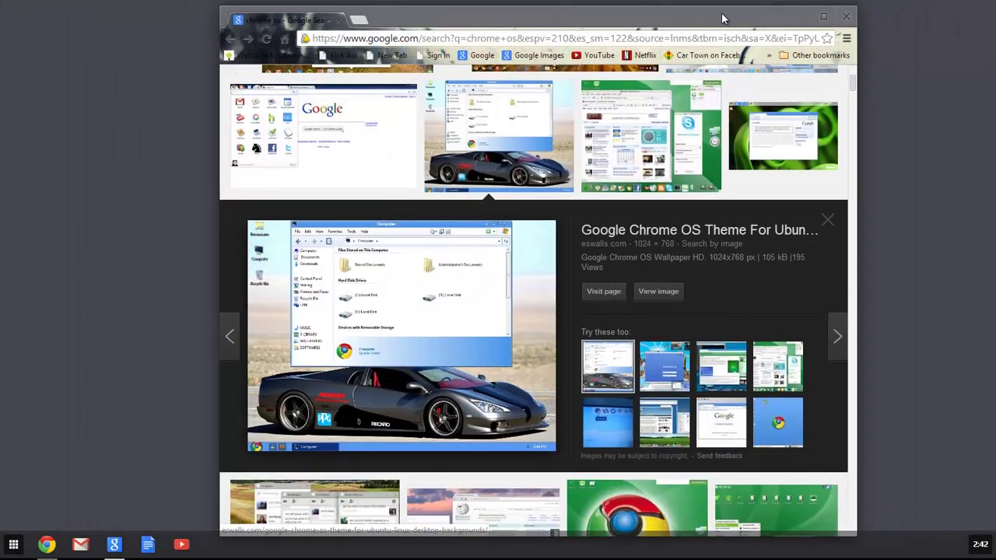
pyautogui.moveTo(722, 18)
pyautogui.mouseDown()
pyautogui.moveTo(995, 105)
pyautogui.moveTo(731, 38)
pyautogui.moveTo(695, 15)
pyautogui.moveTo(714, 9)
pyautogui.mouseUp()
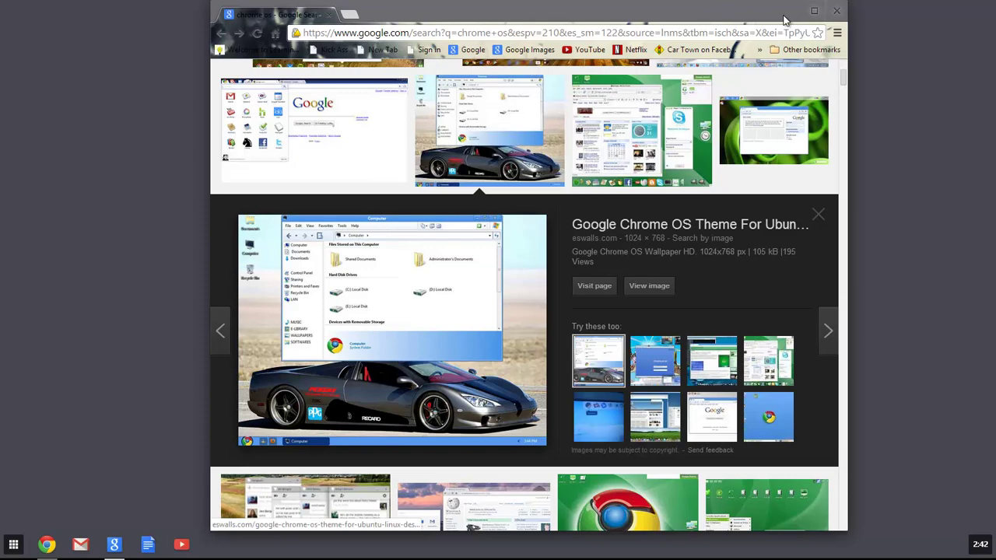
pyautogui.moveTo(816, 9)
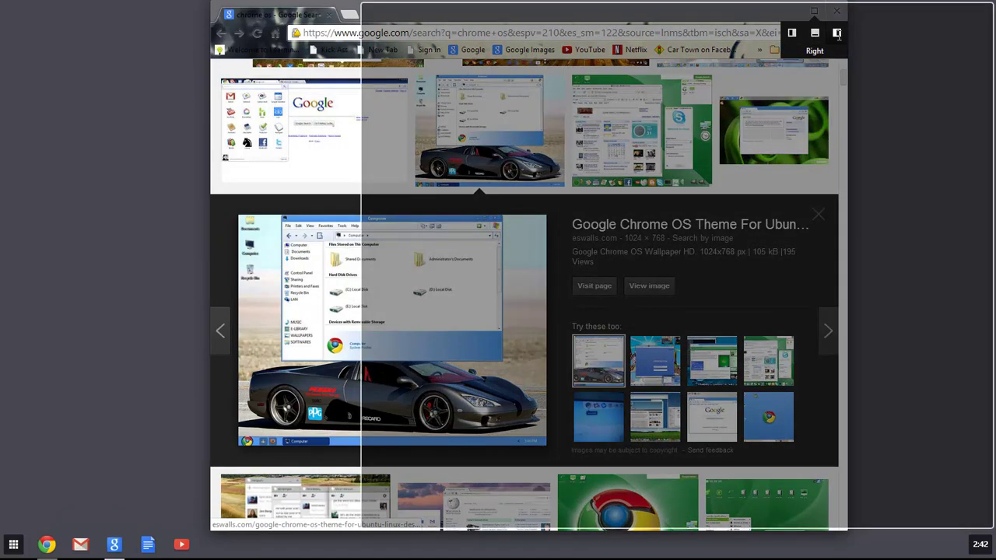
pyautogui.click(837, 33)
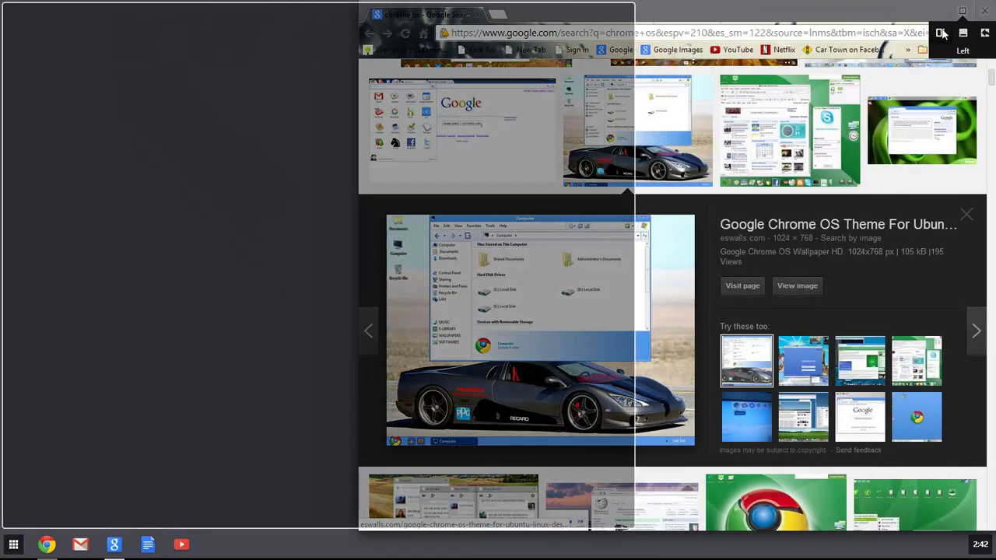
pyautogui.click(936, 33)
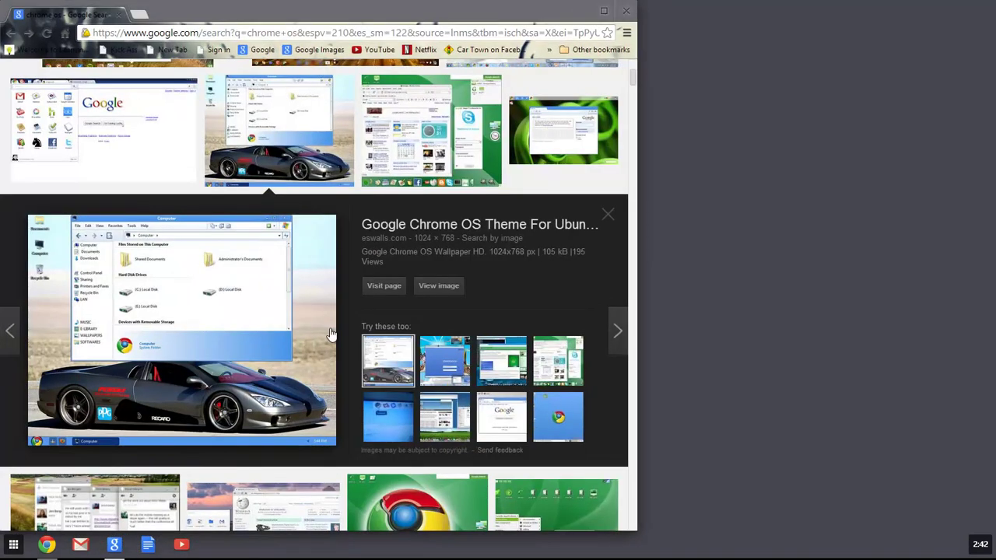
pyautogui.click(604, 10)
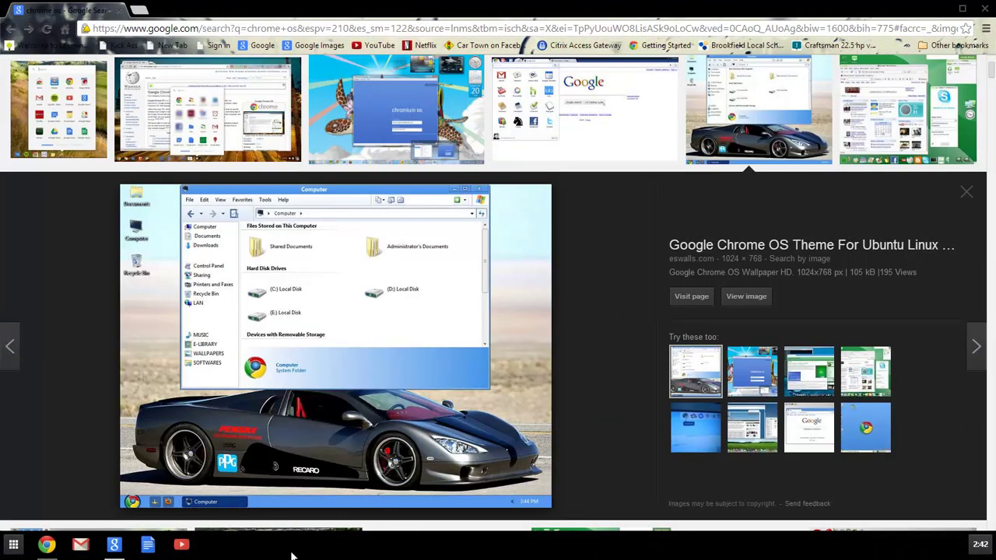
pyautogui.click(961, 10)
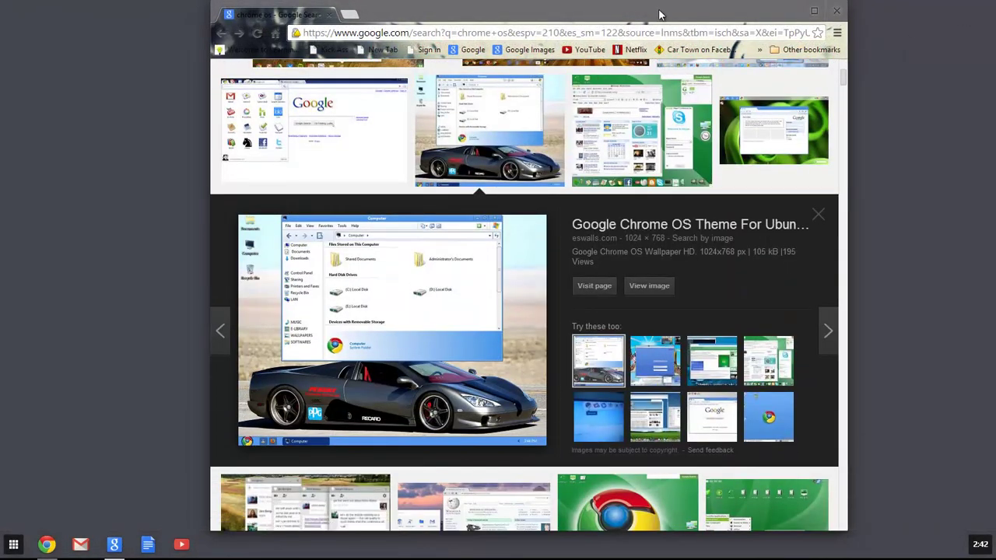
pyautogui.moveTo(658, 14)
pyautogui.mouseDown()
pyautogui.moveTo(658, 33)
pyautogui.moveTo(658, 14)
pyautogui.mouseUp()
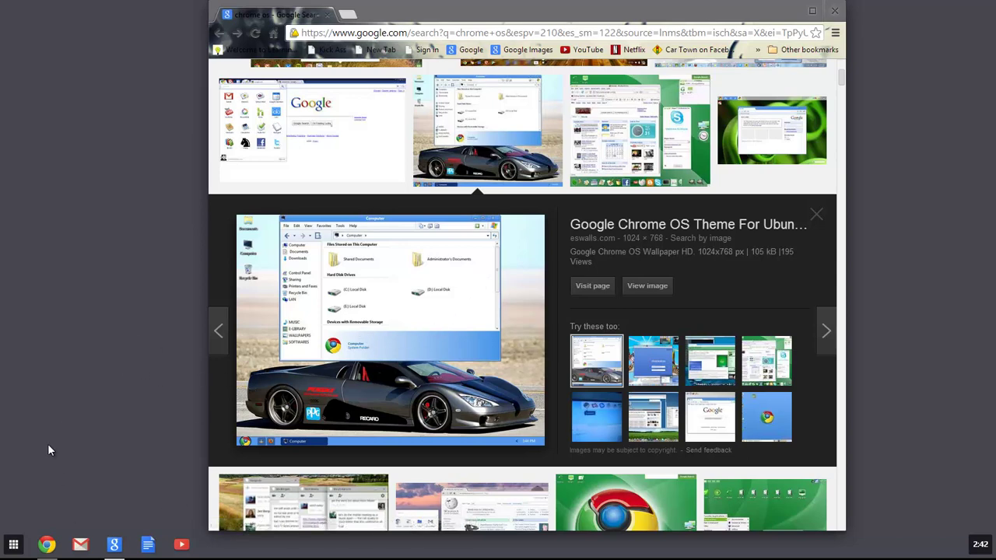
# - Show and dismiss the app launcher, then maximize and restore the Chrome window
pyautogui.click(20, 536)
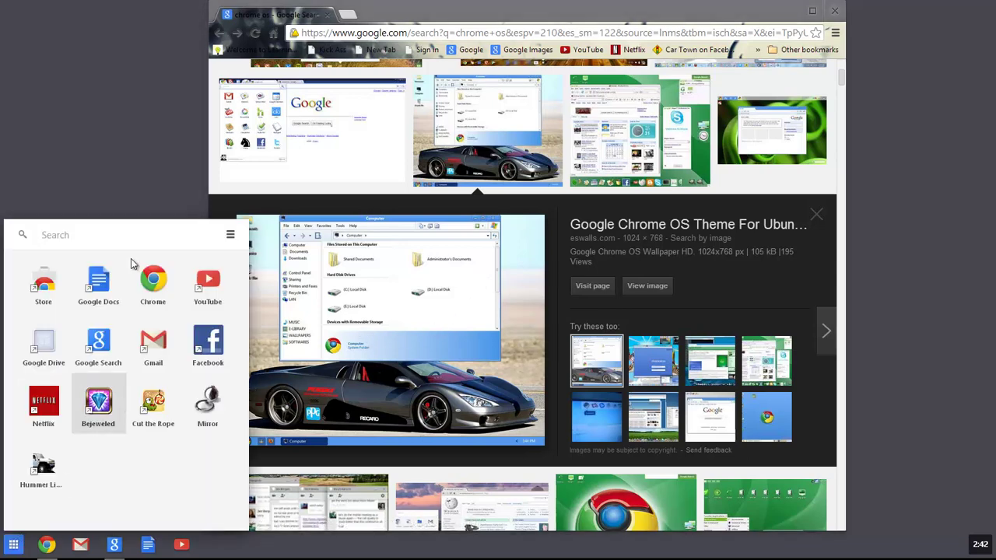
pyautogui.click(150, 129)
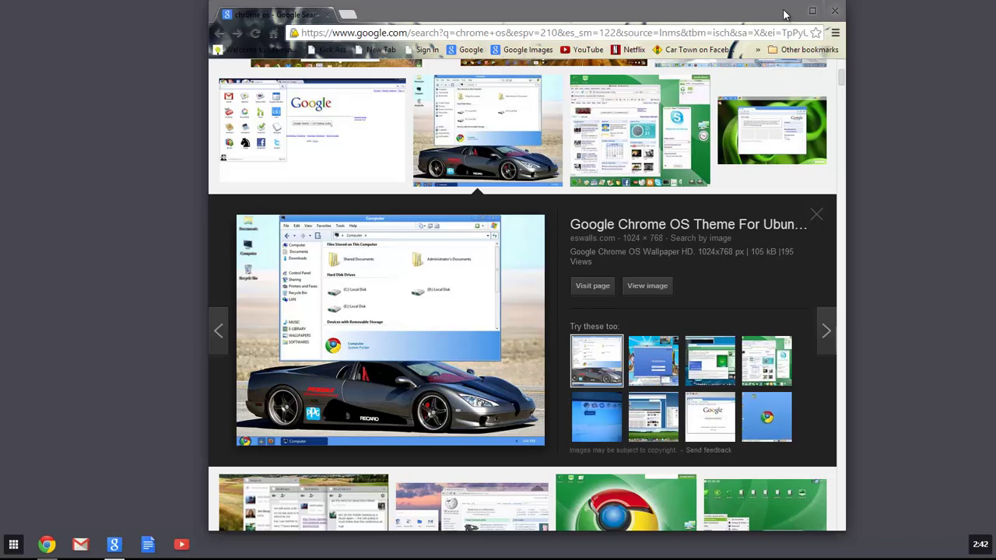
pyautogui.click(809, 11)
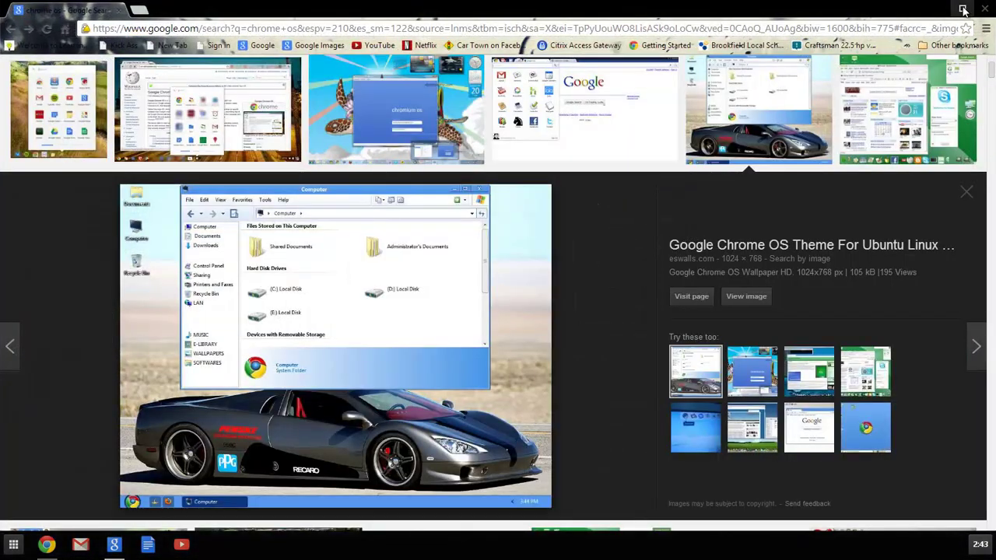
pyautogui.click(965, 7)
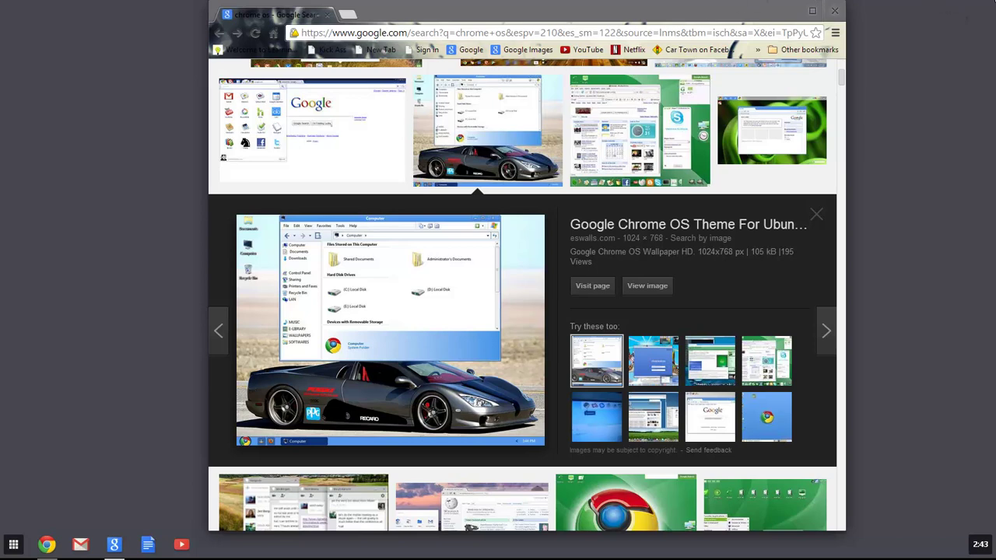
# - Go through the Start charm and Start screen to the Desktop, restoring the screen recorder
pyautogui.moveTo(993, 8)
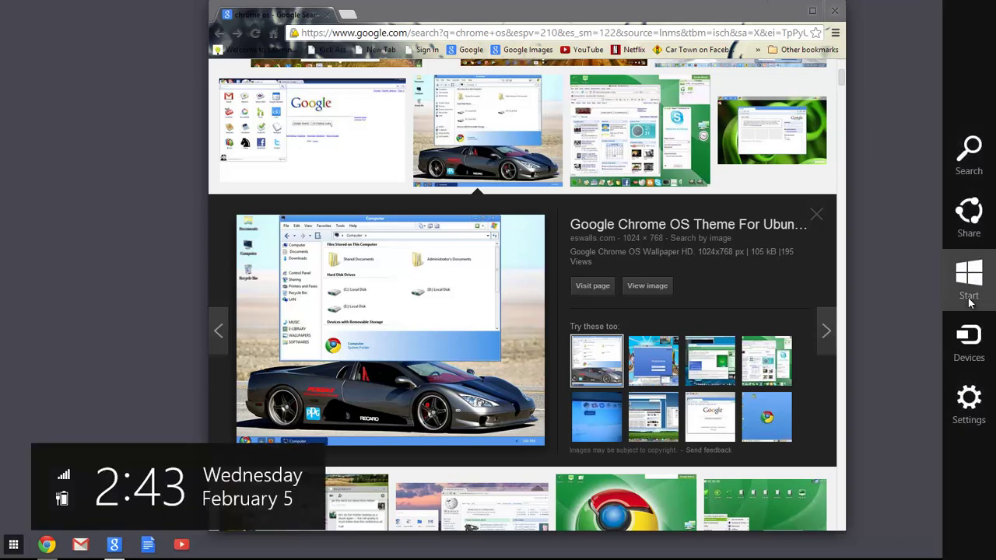
pyautogui.click(970, 274)
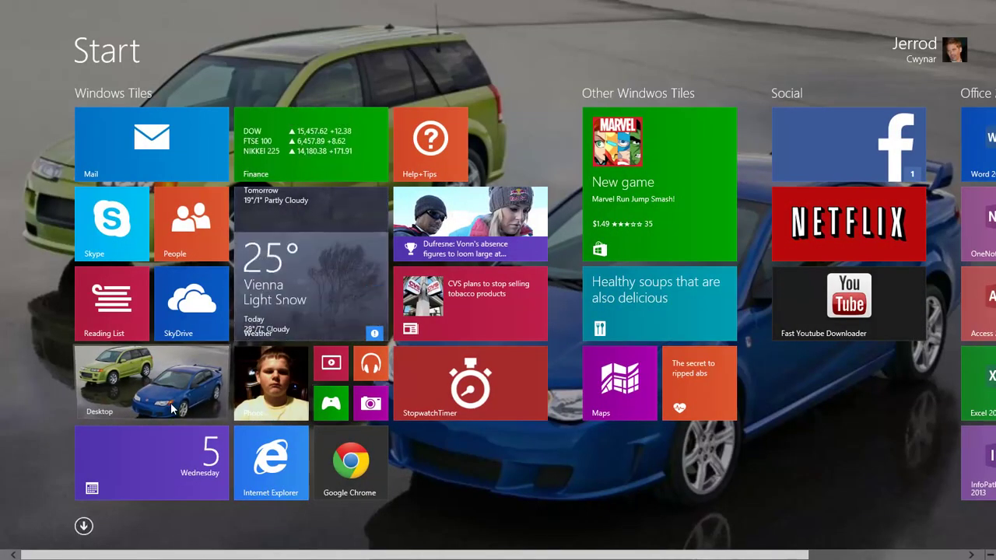
pyautogui.click(173, 403)
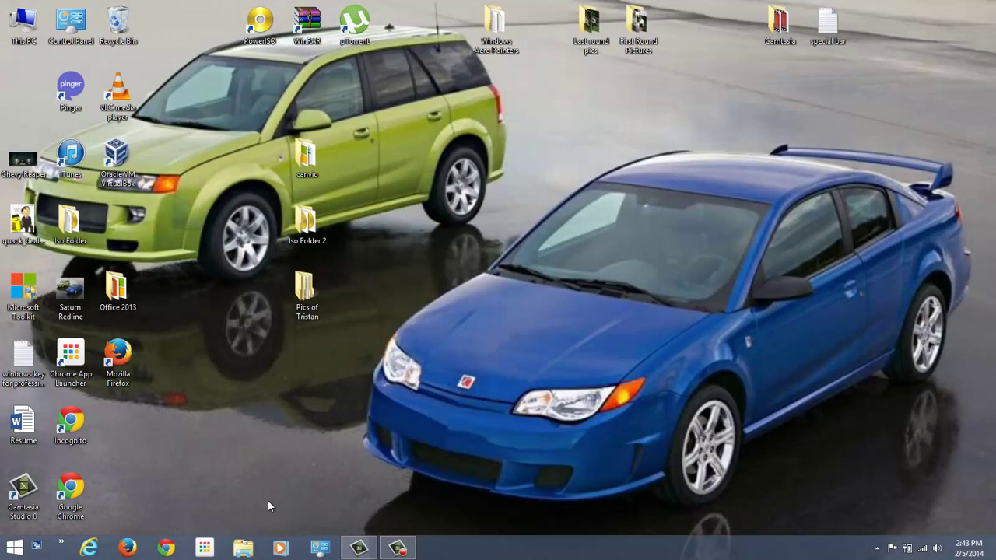
pyautogui.click(397, 548)
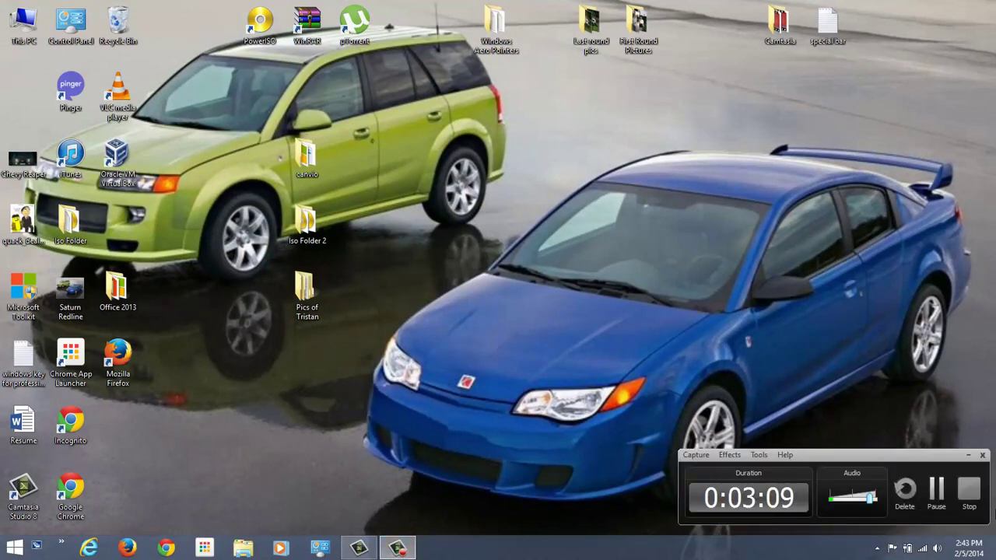